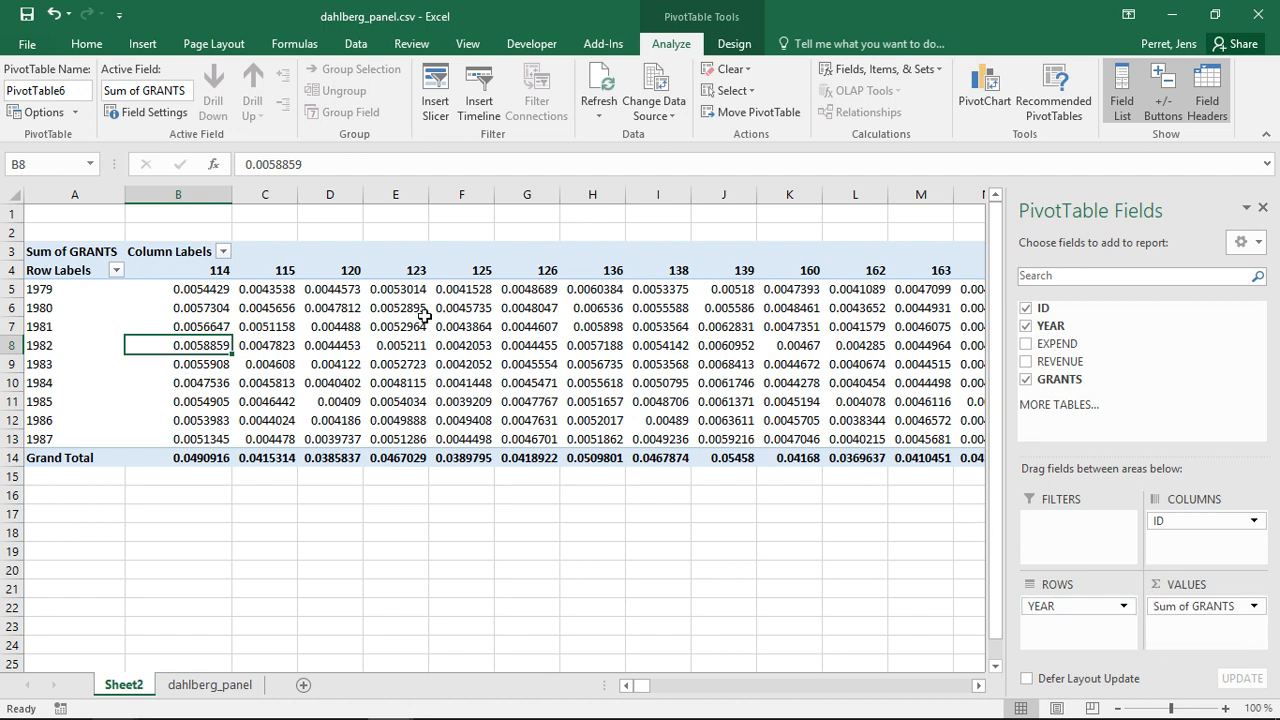
- Examine the pivot table's column labels, row labels and GRANTS value cells
click(193, 270)
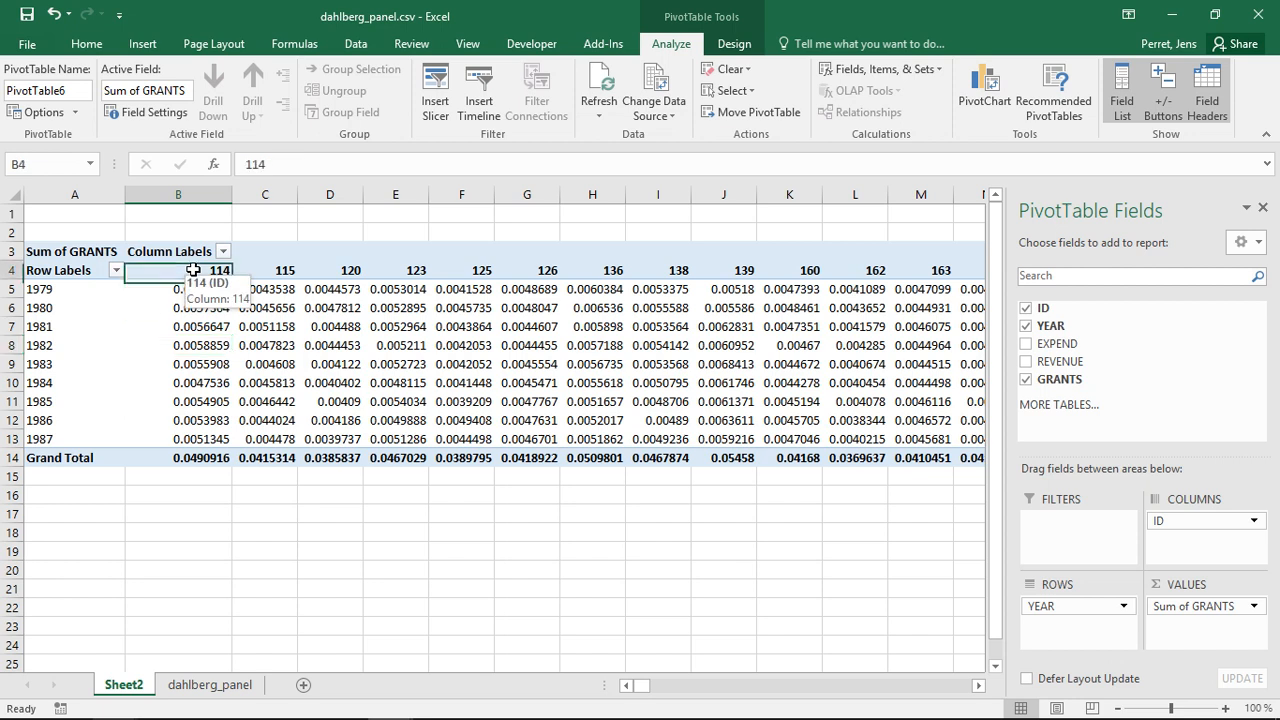
click(35, 289)
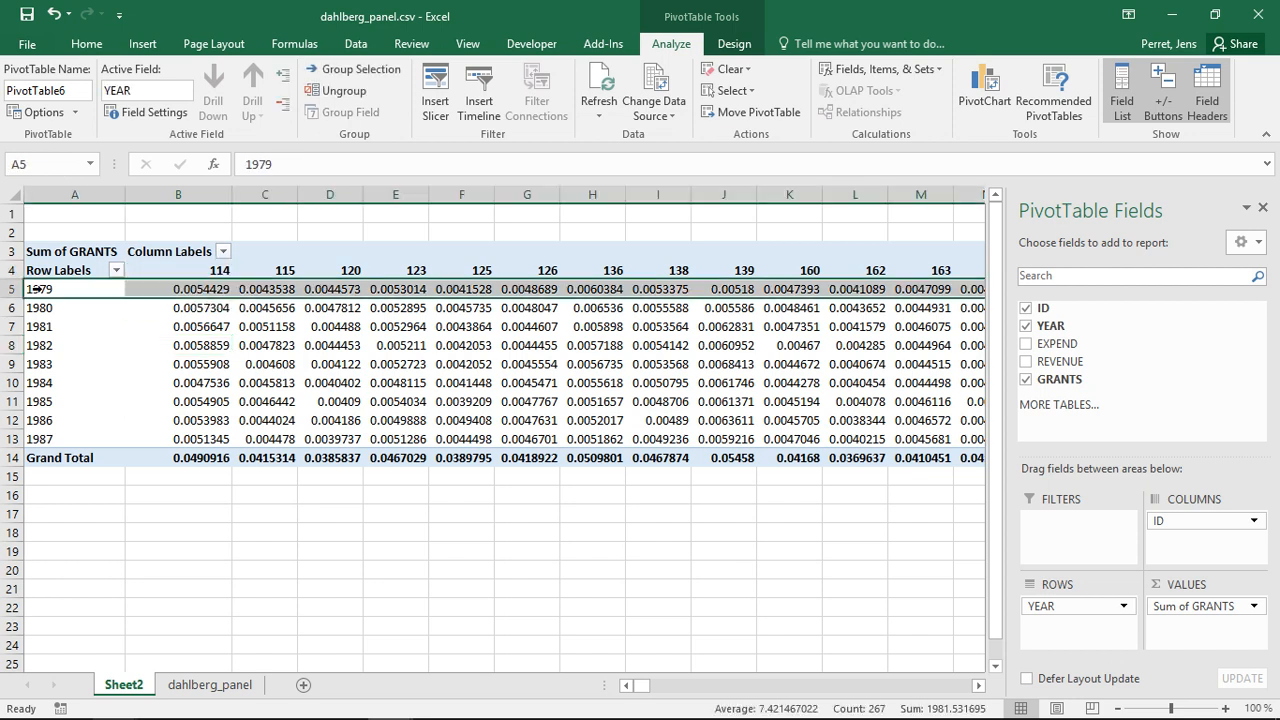
click(186, 288)
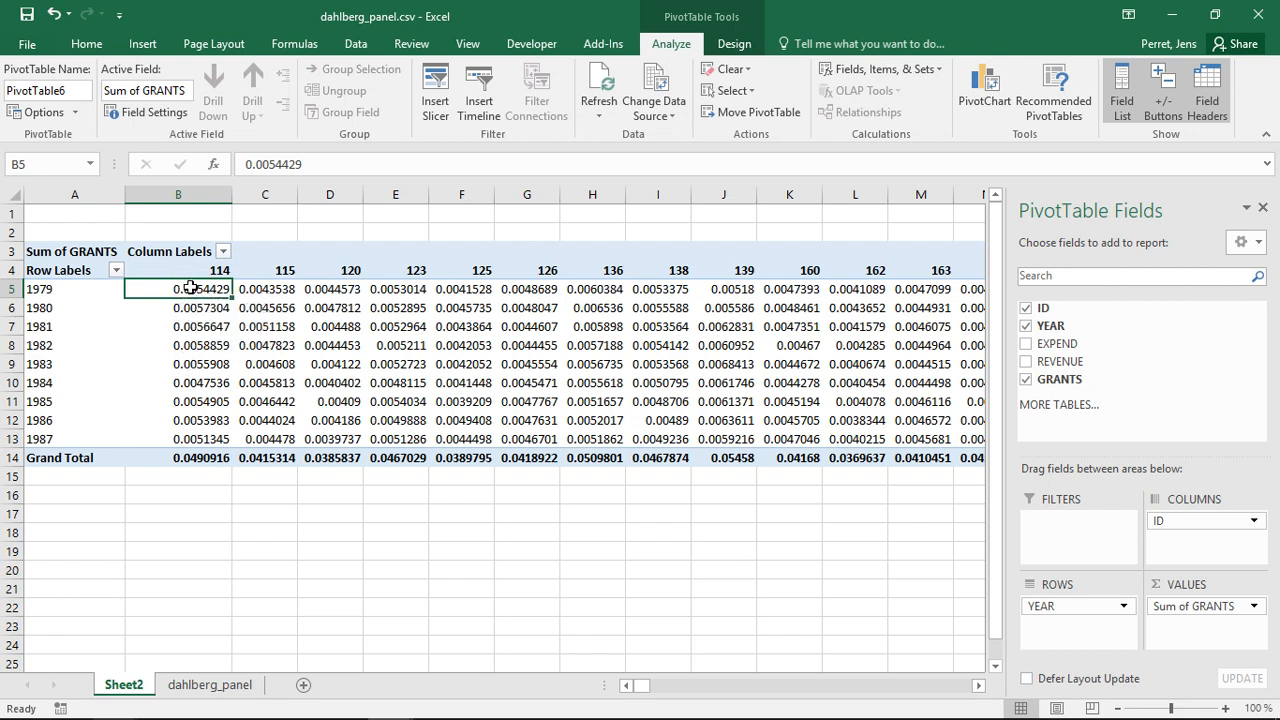
mouse_move(189, 458)
mouse_move(940, 289)
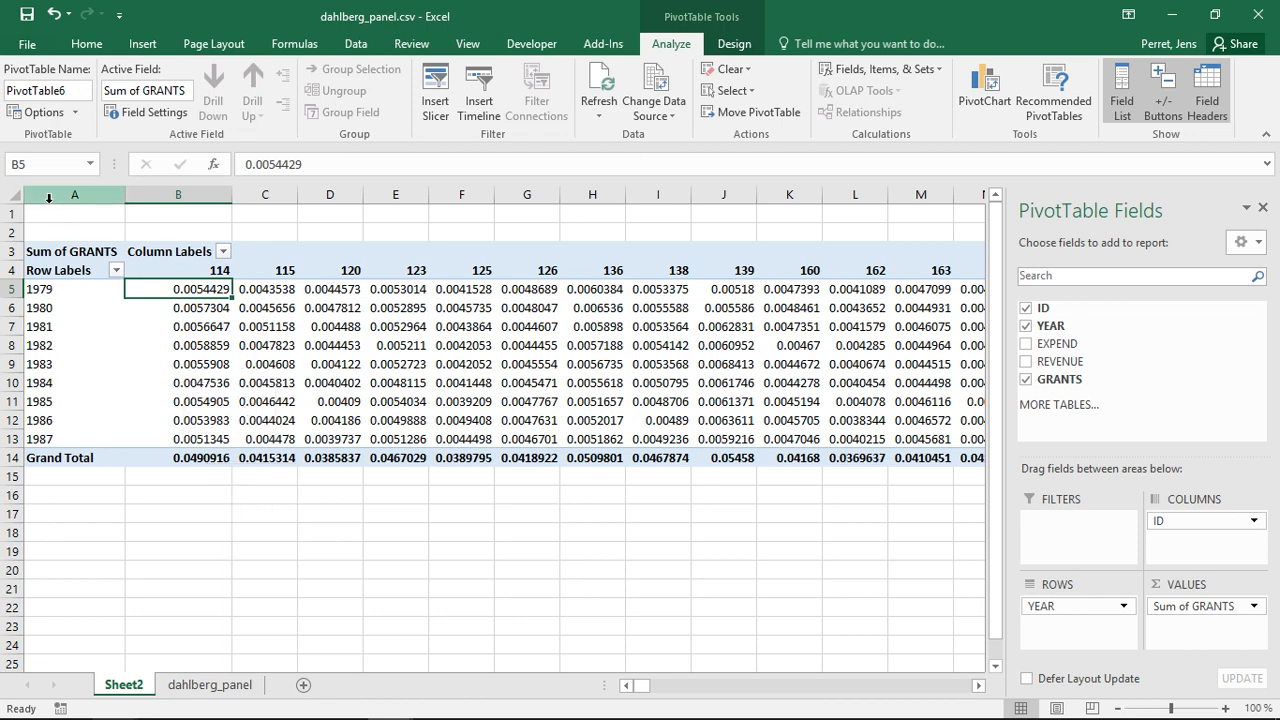
- Open the pivot table's totals options and toggle the row and column grand totals off and back on
click(44, 112)
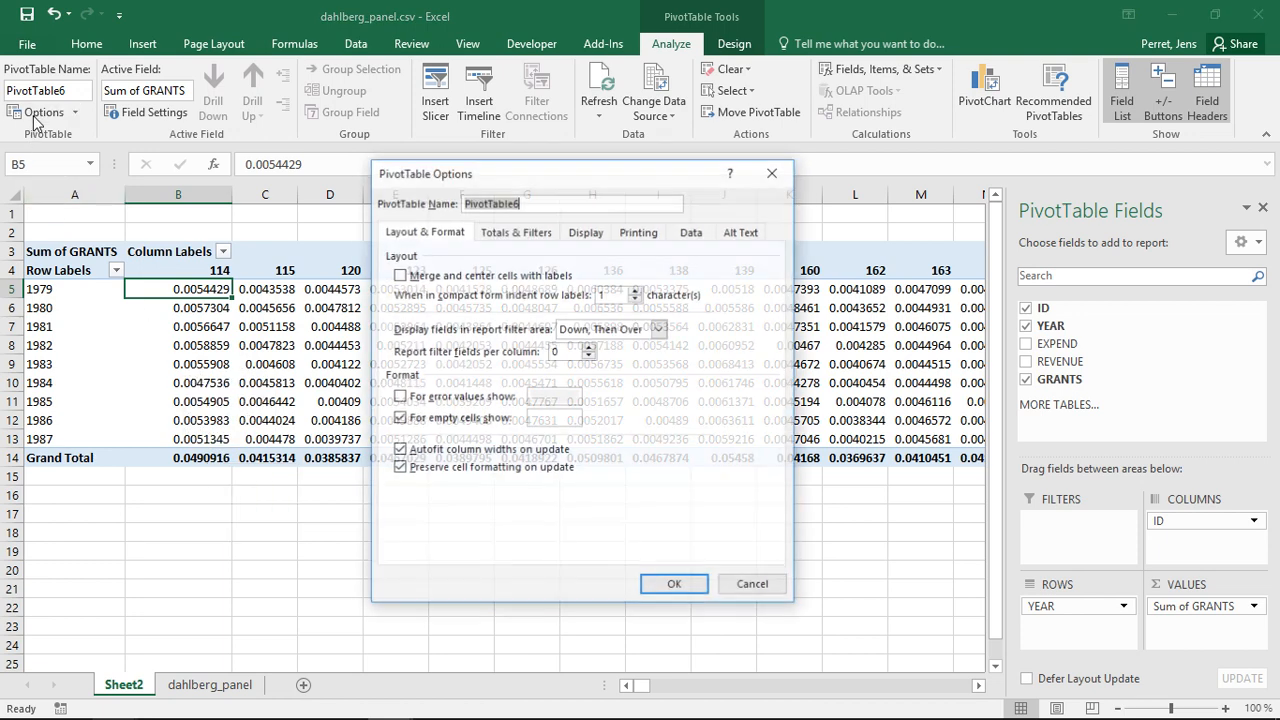
click(548, 232)
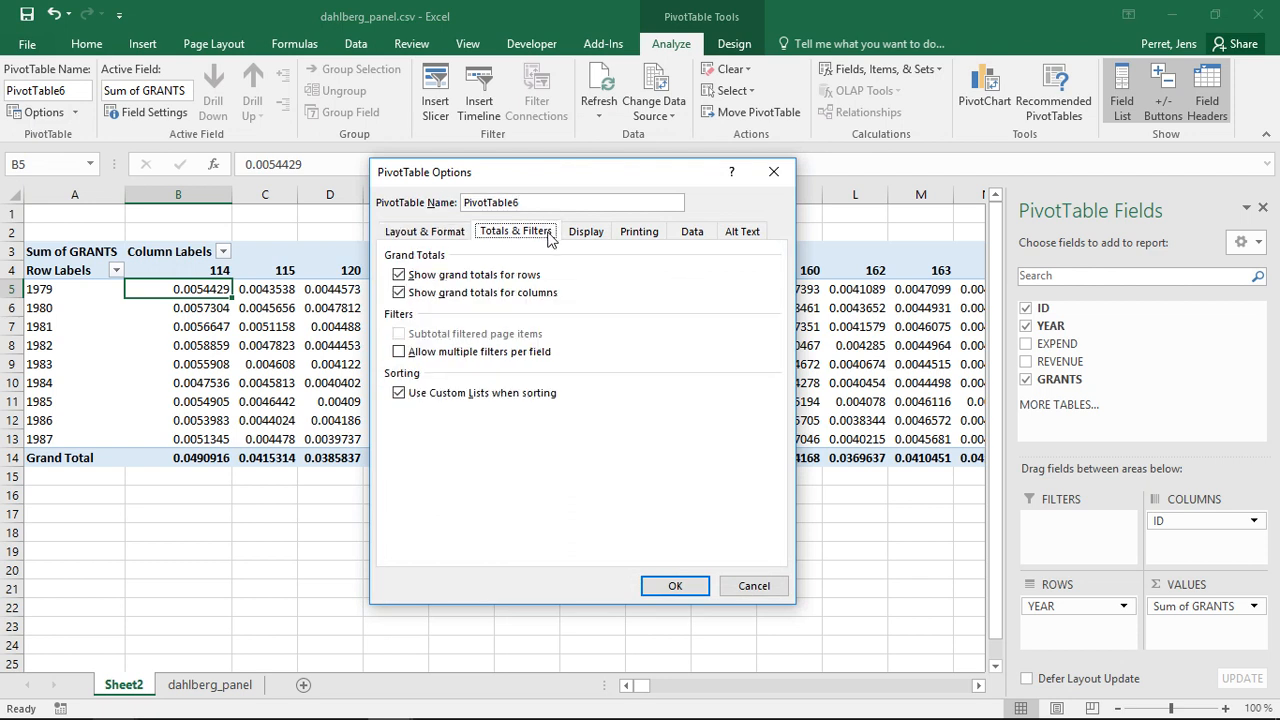
click(460, 276)
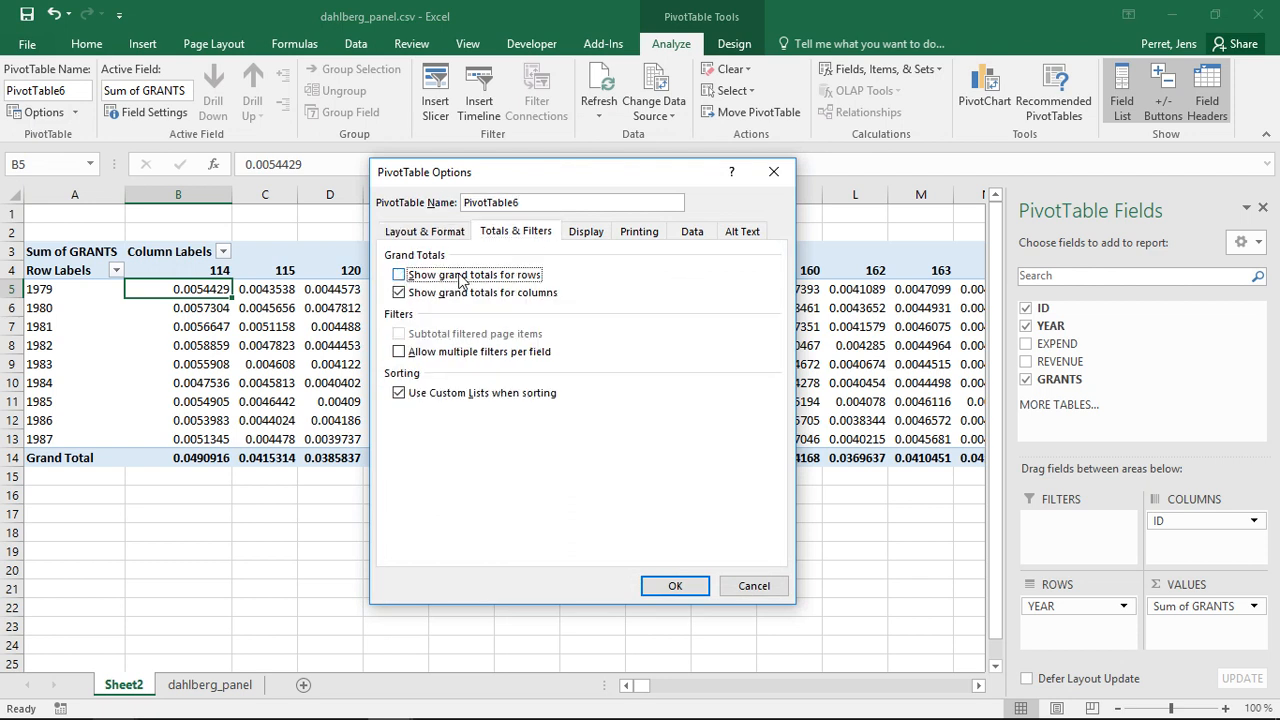
click(460, 276)
click(462, 292)
click(462, 292)
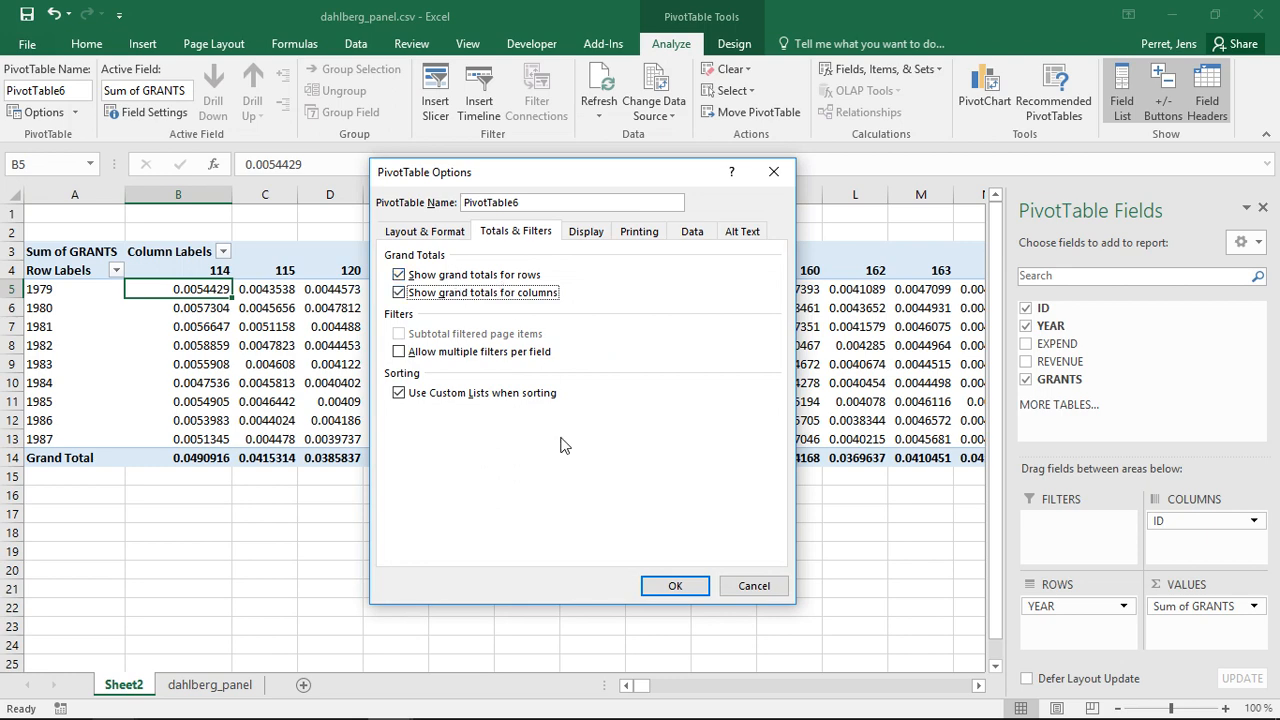
click(662, 592)
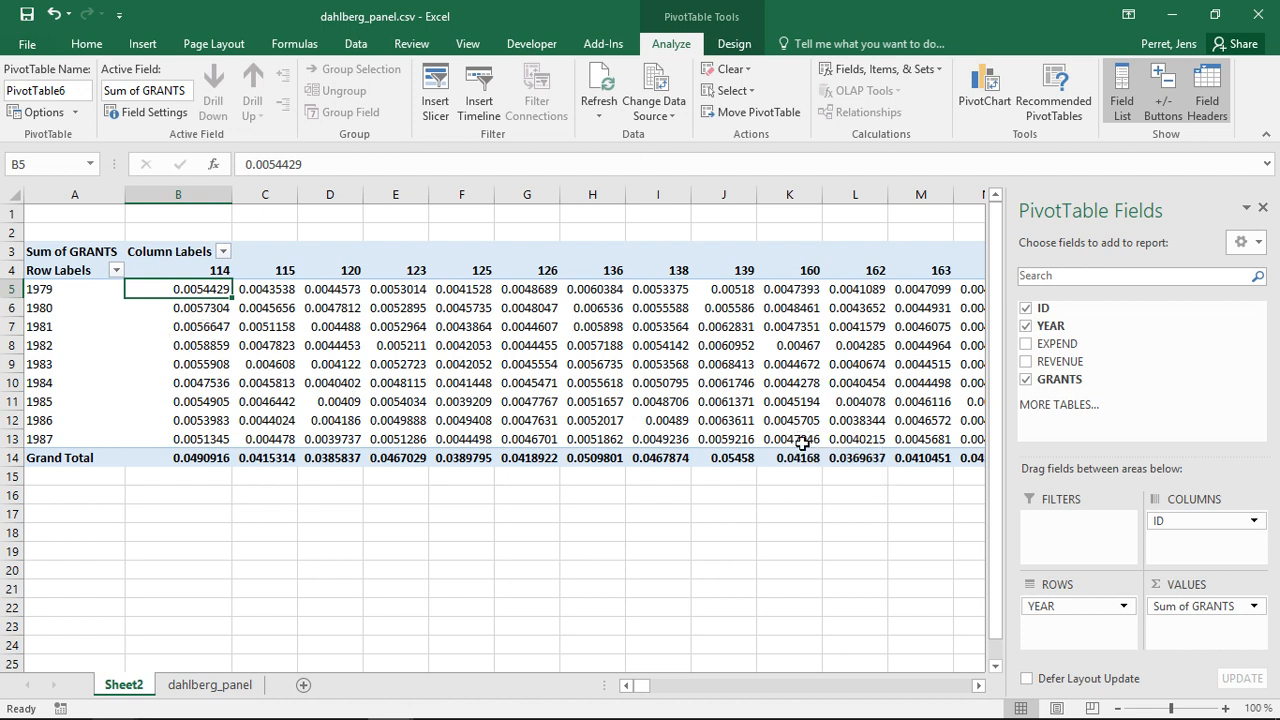
click(1181, 608)
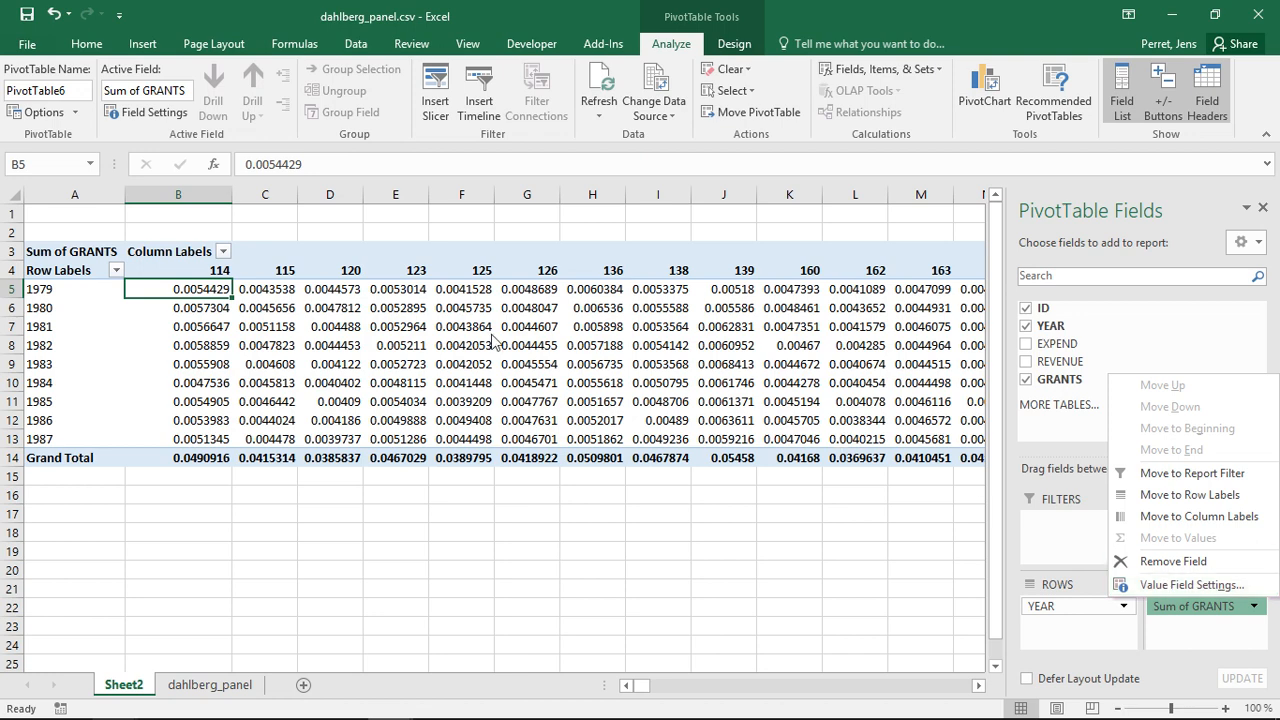
click(199, 325)
click(179, 290)
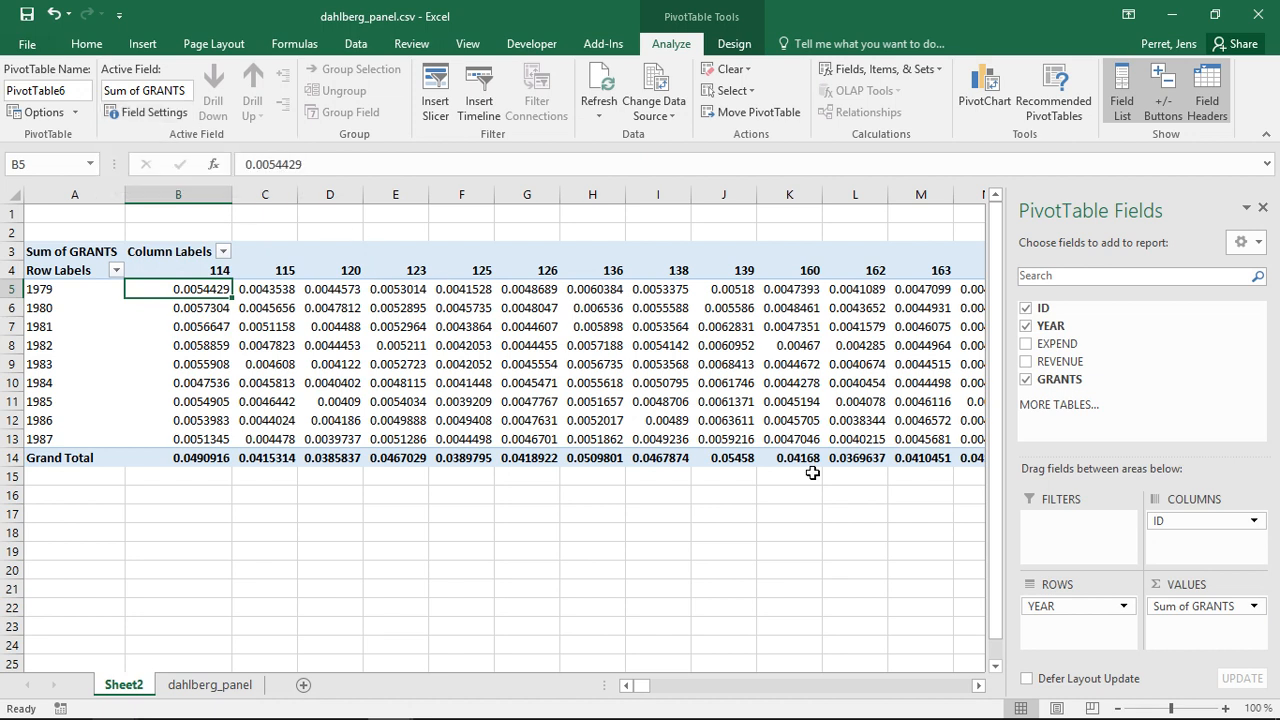
- Set the Sum of GRANTS field to show values as % of Column Total
click(1186, 607)
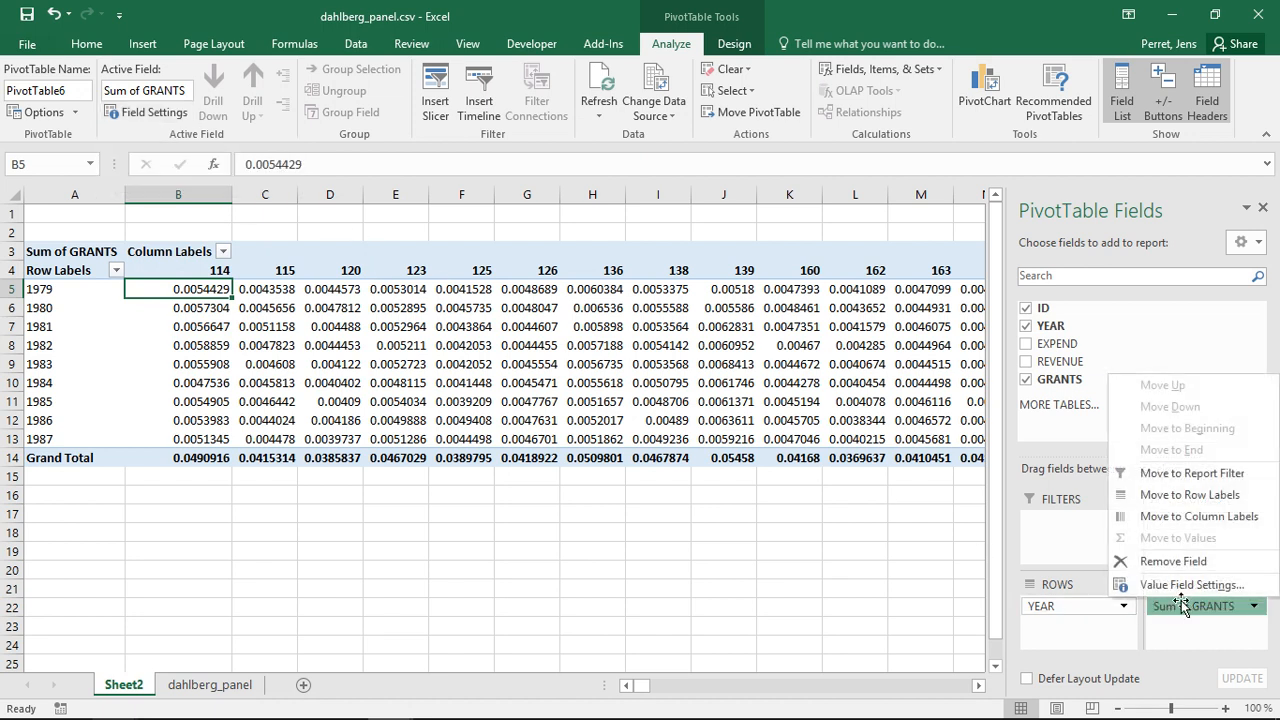
click(1178, 588)
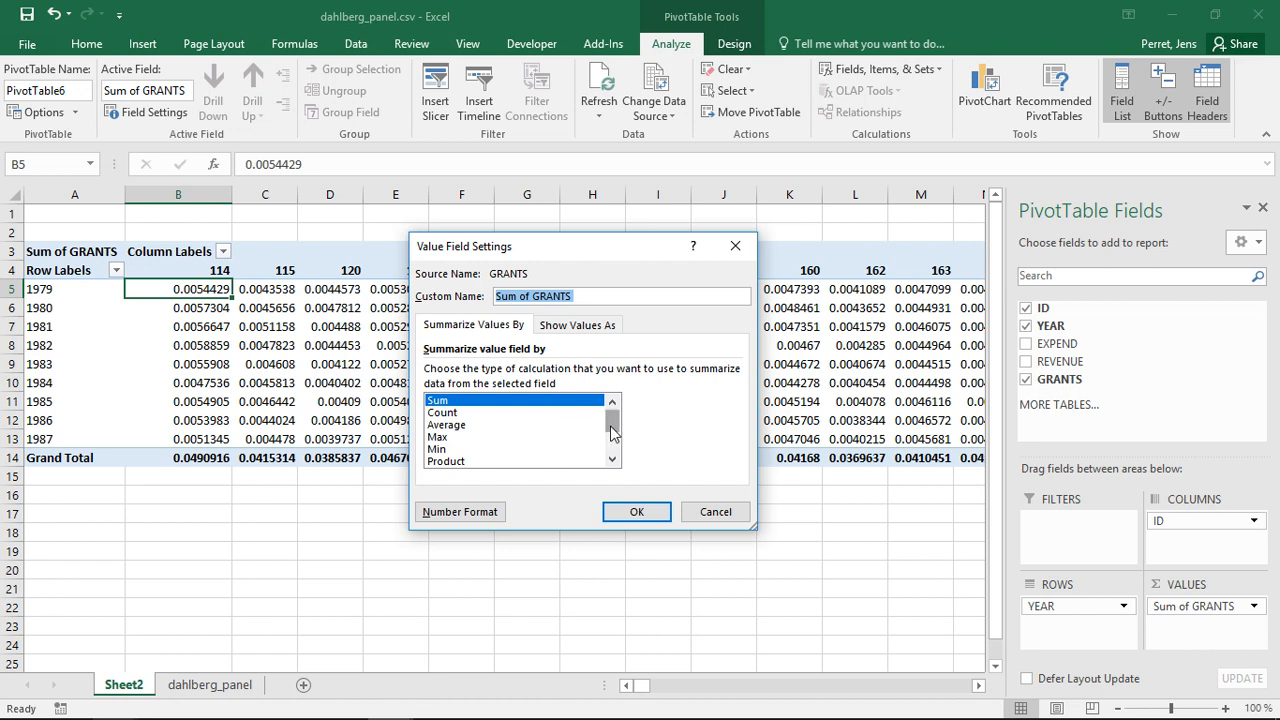
mouse_move(612, 432)
mouse_down()
mouse_move(612, 462)
mouse_move(607, 423)
mouse_up()
click(574, 336)
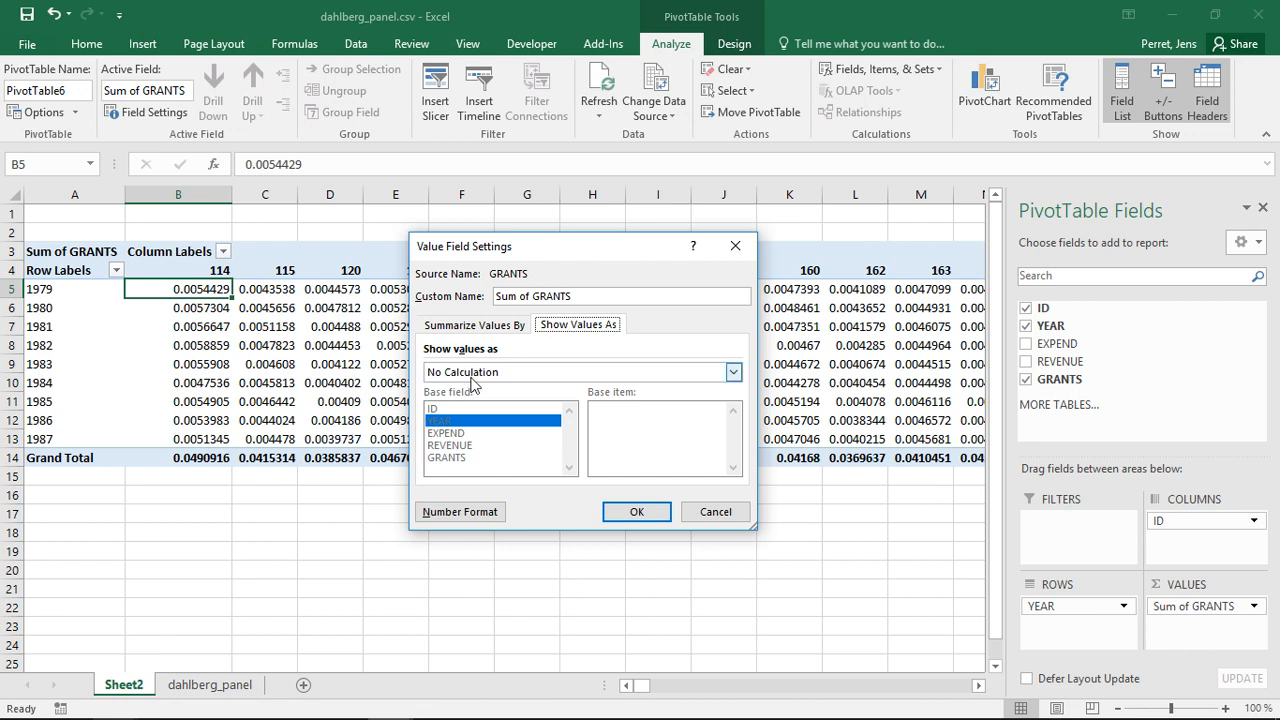
click(734, 372)
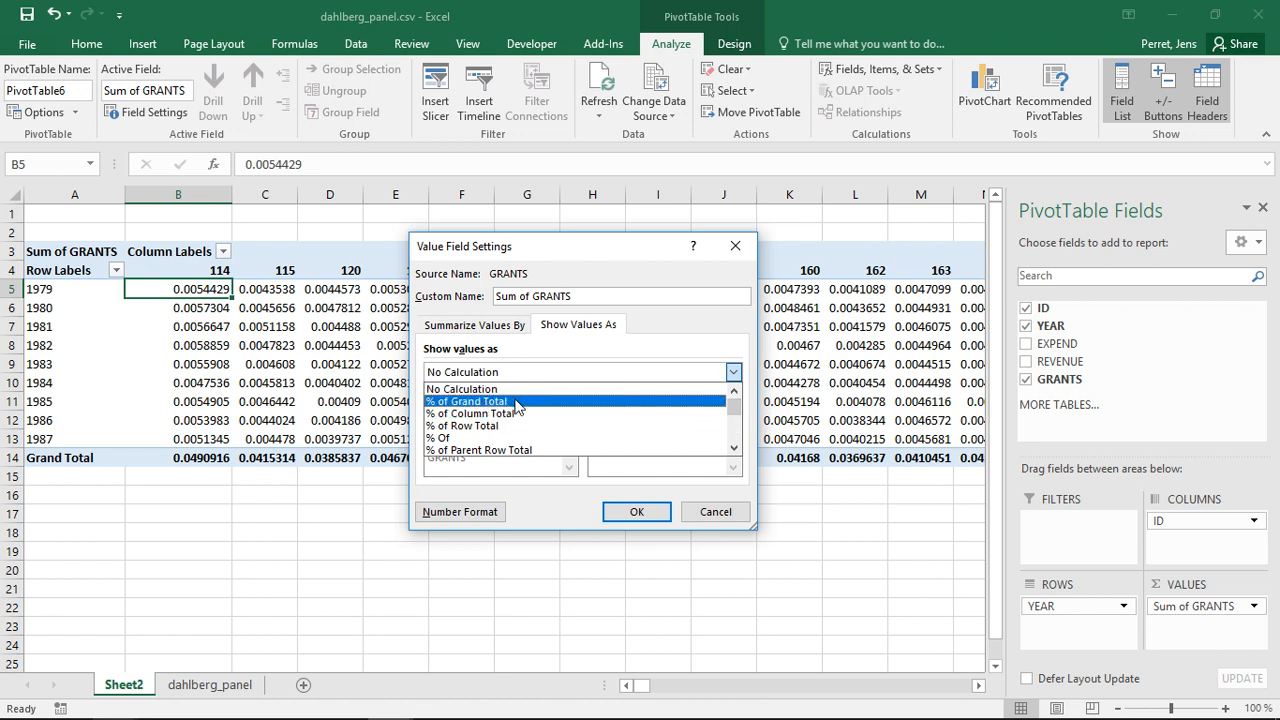
click(732, 431)
click(733, 438)
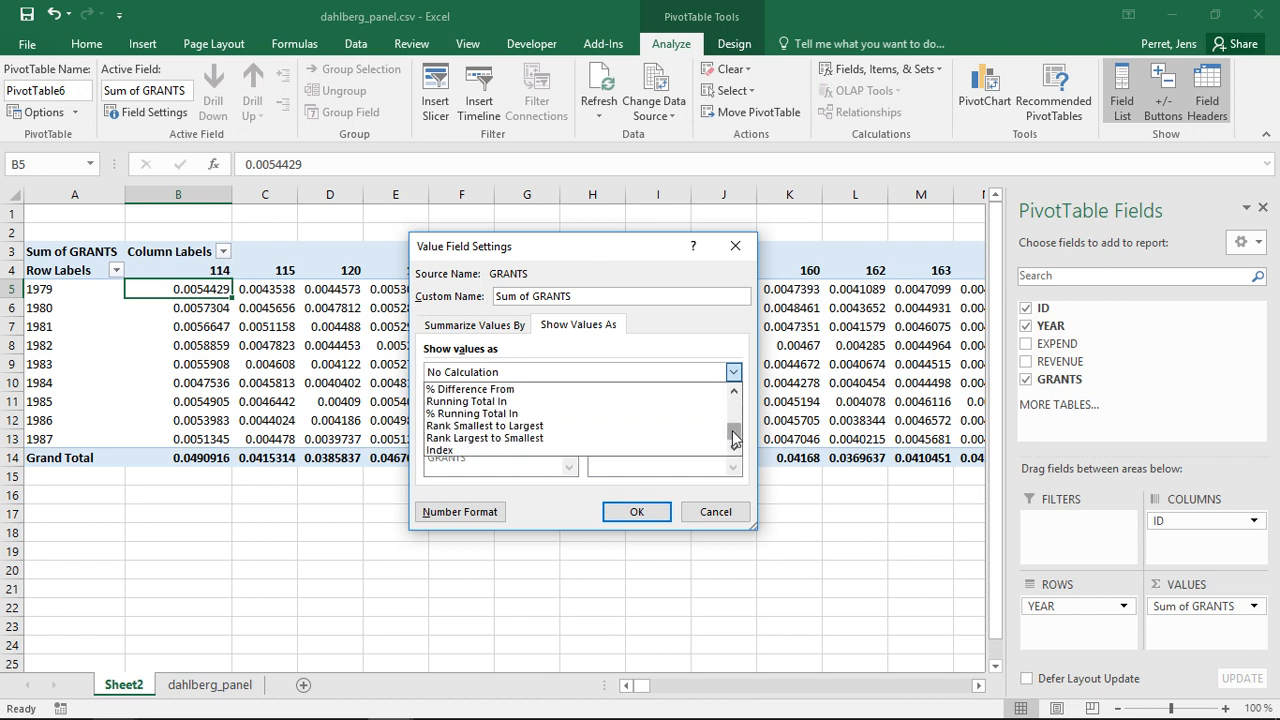
drag(734, 436, 733, 414)
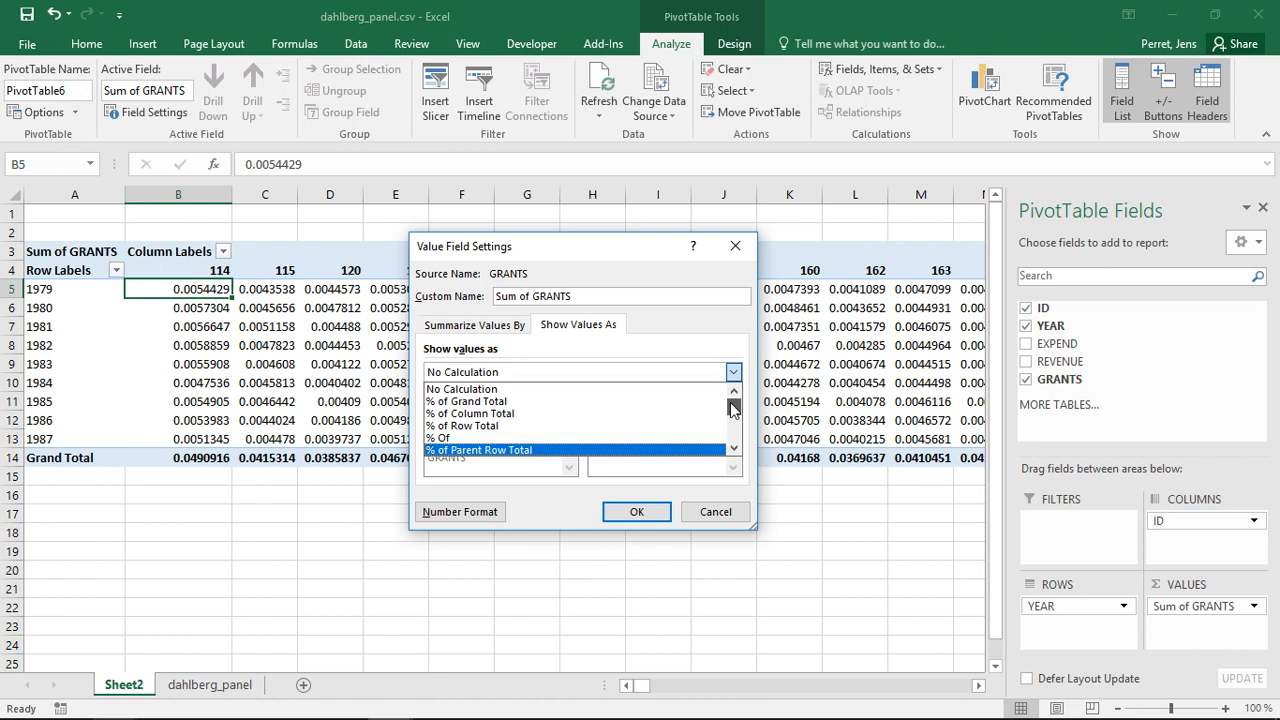
click(522, 413)
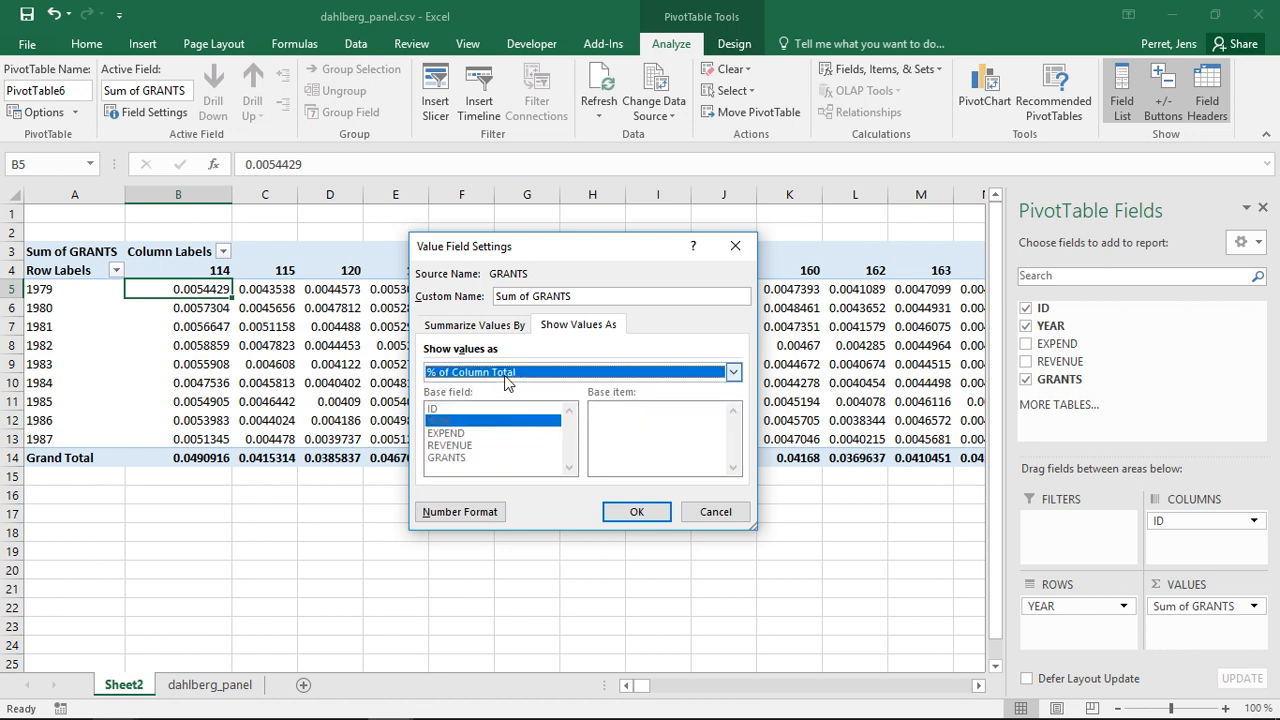
click(634, 512)
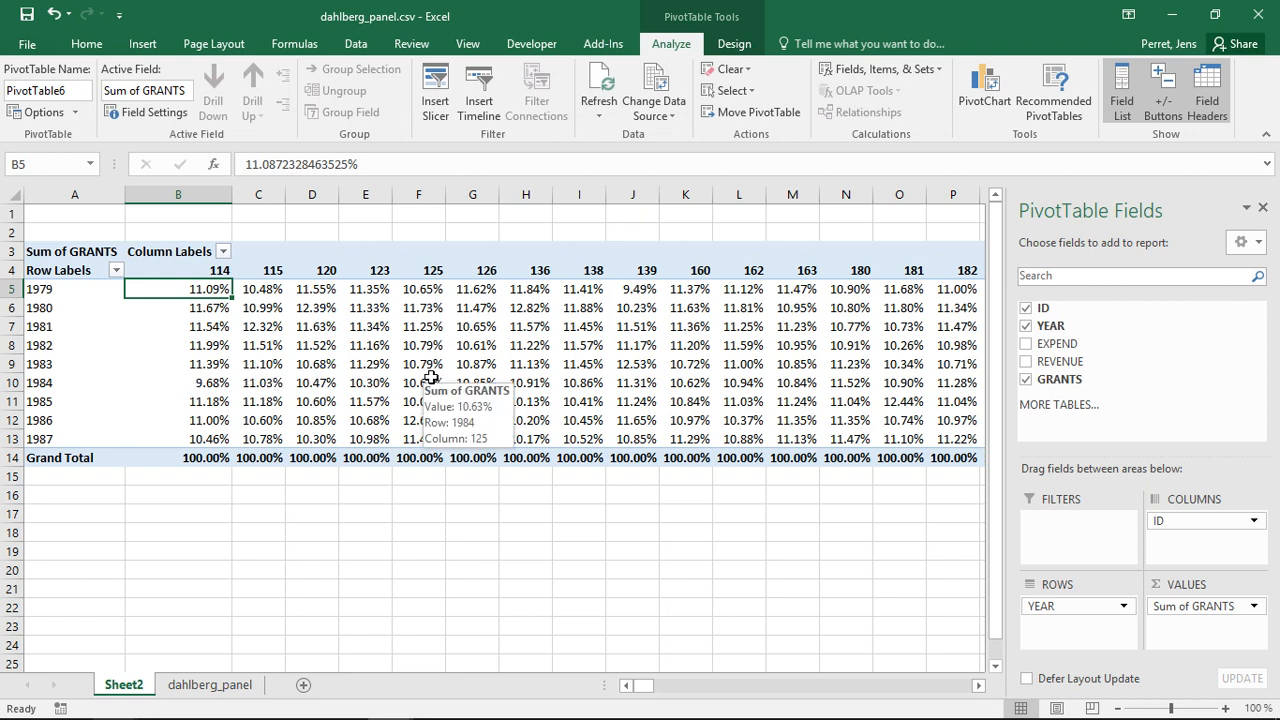
- Examine the column-percentage values in several pivot table cells
click(623, 295)
click(203, 380)
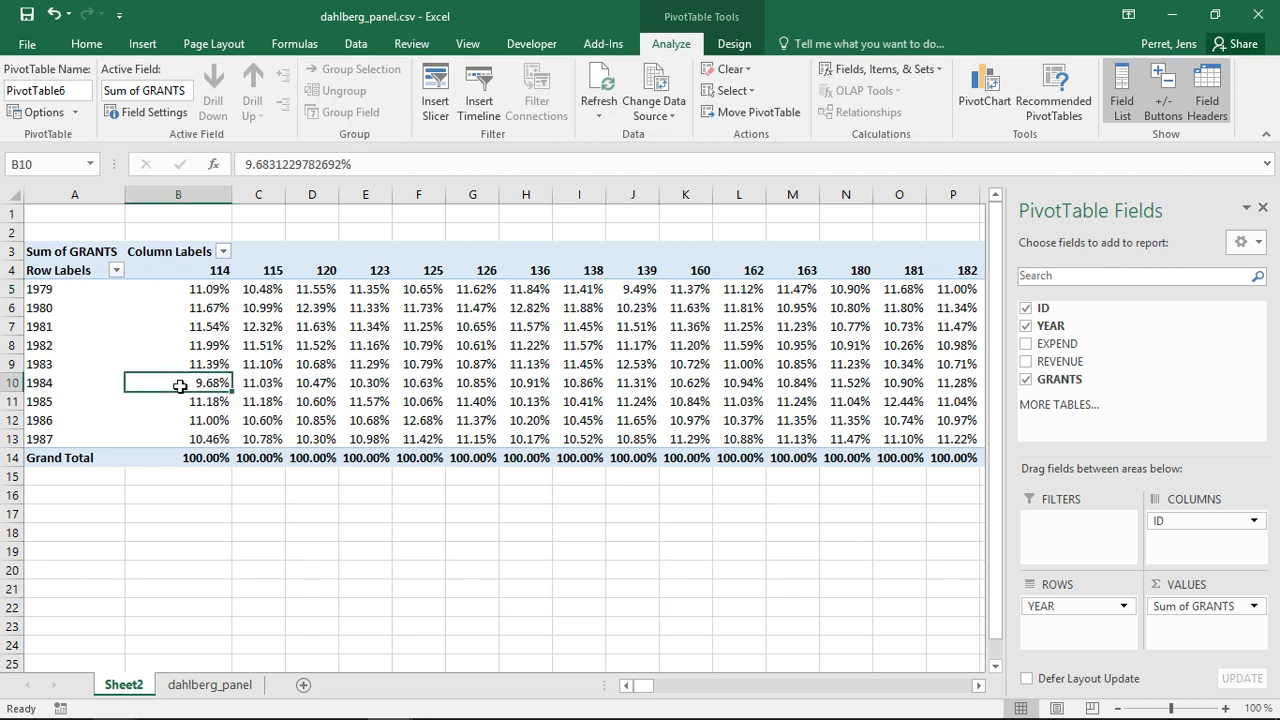
mouse_move(197, 387)
click(640, 291)
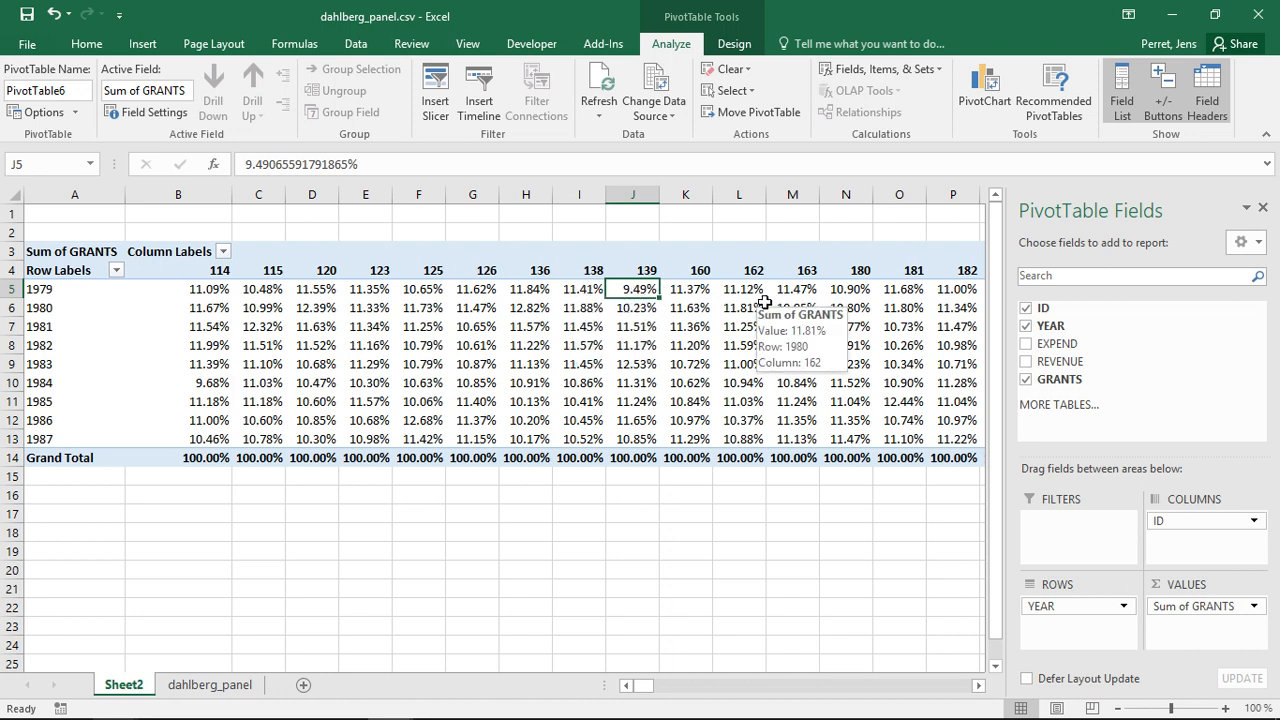
click(906, 403)
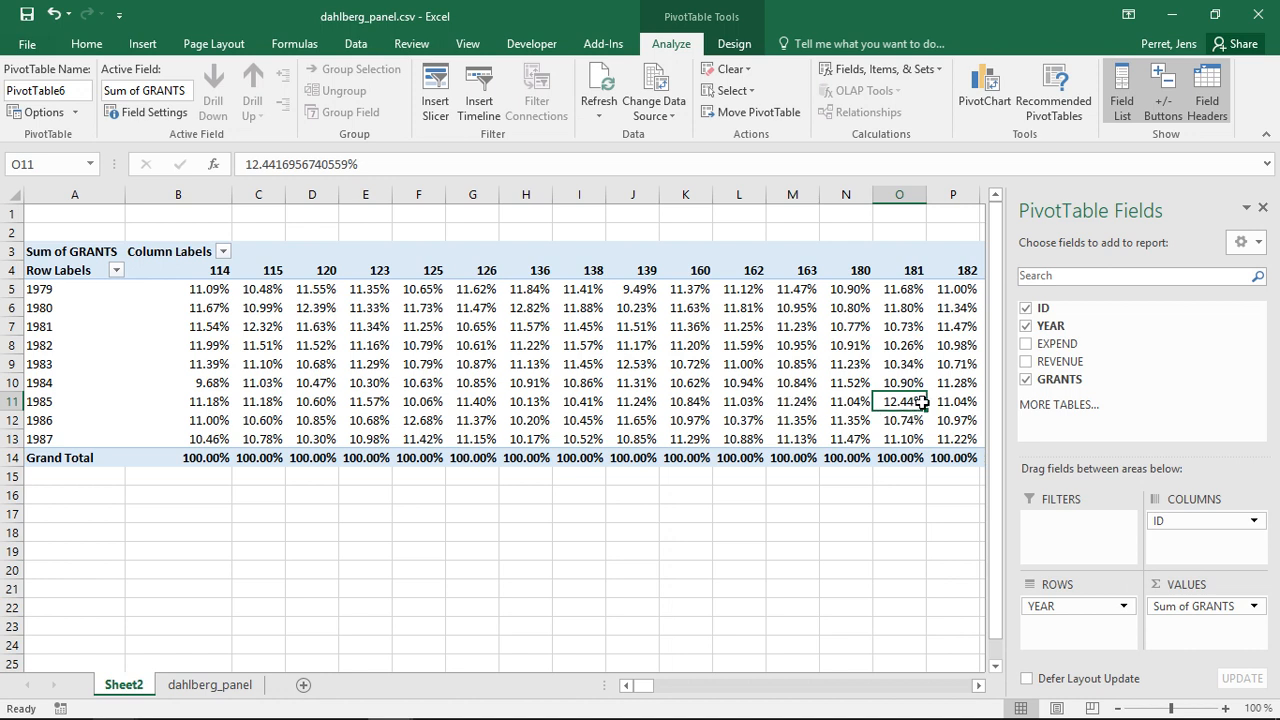
mouse_move(884, 399)
mouse_move(678, 403)
mouse_move(313, 297)
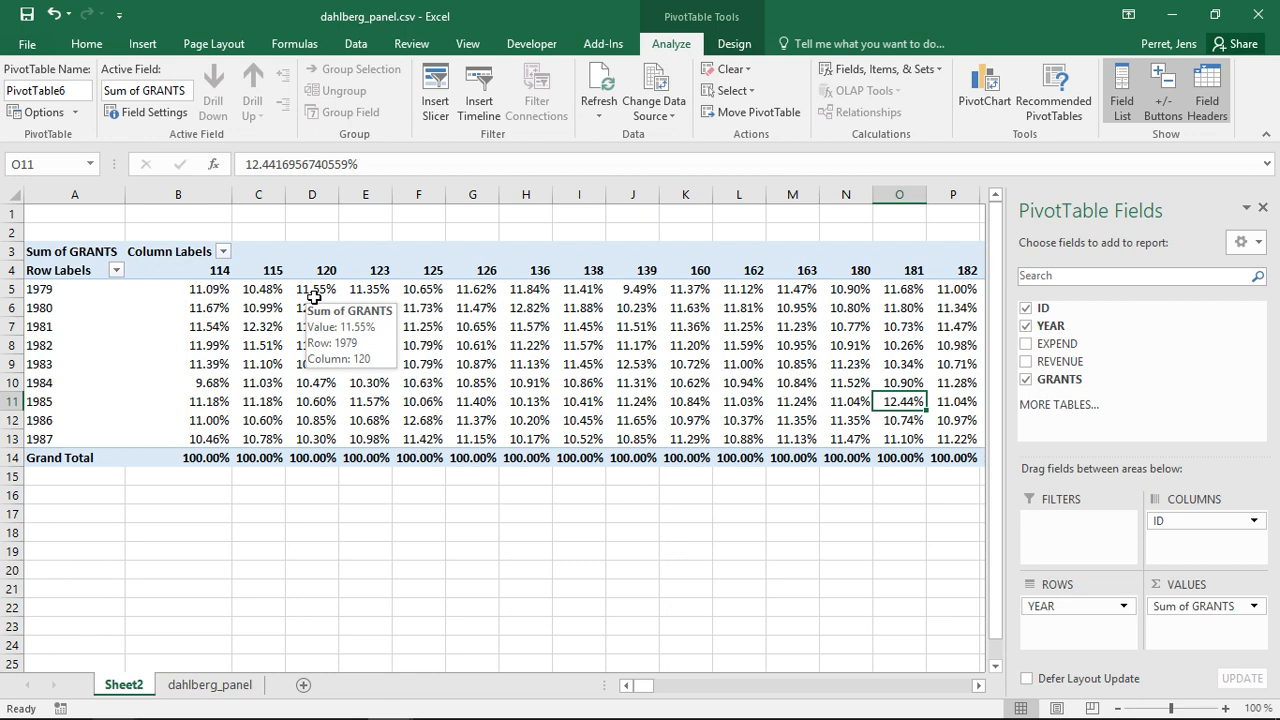
- Change the Sum of GRANTS field to show values as % of Row Total
click(166, 116)
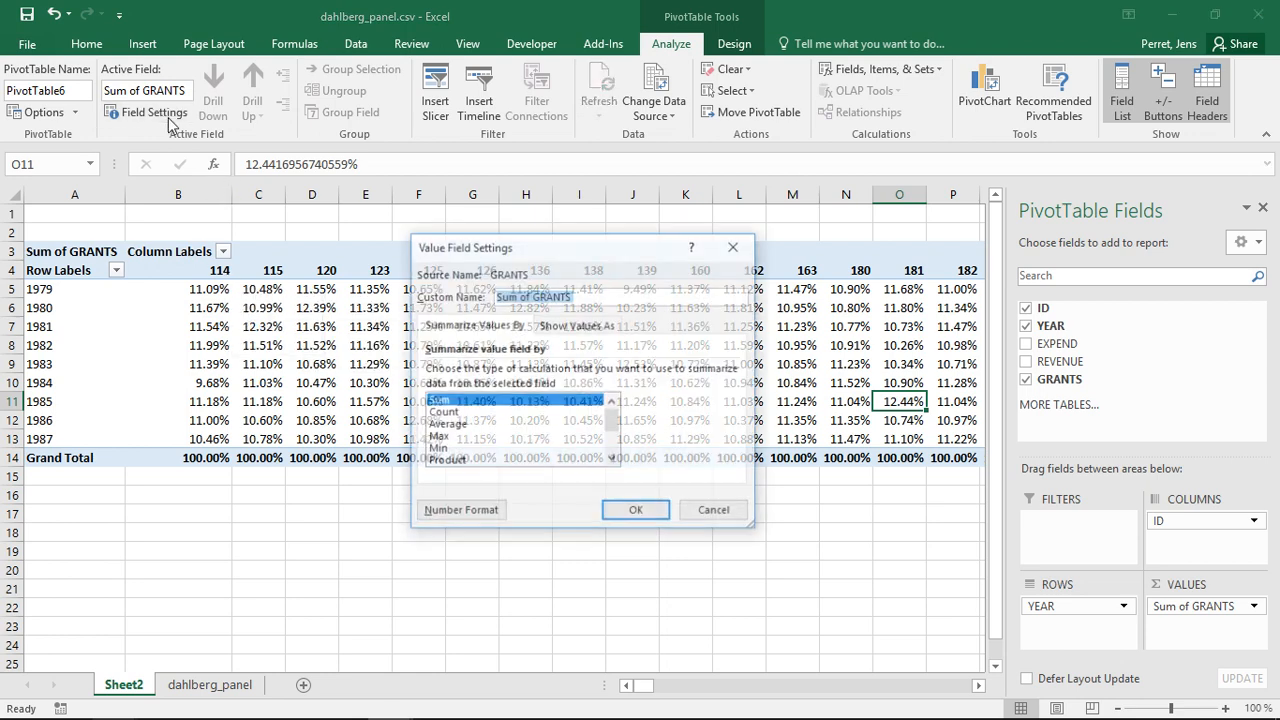
click(561, 326)
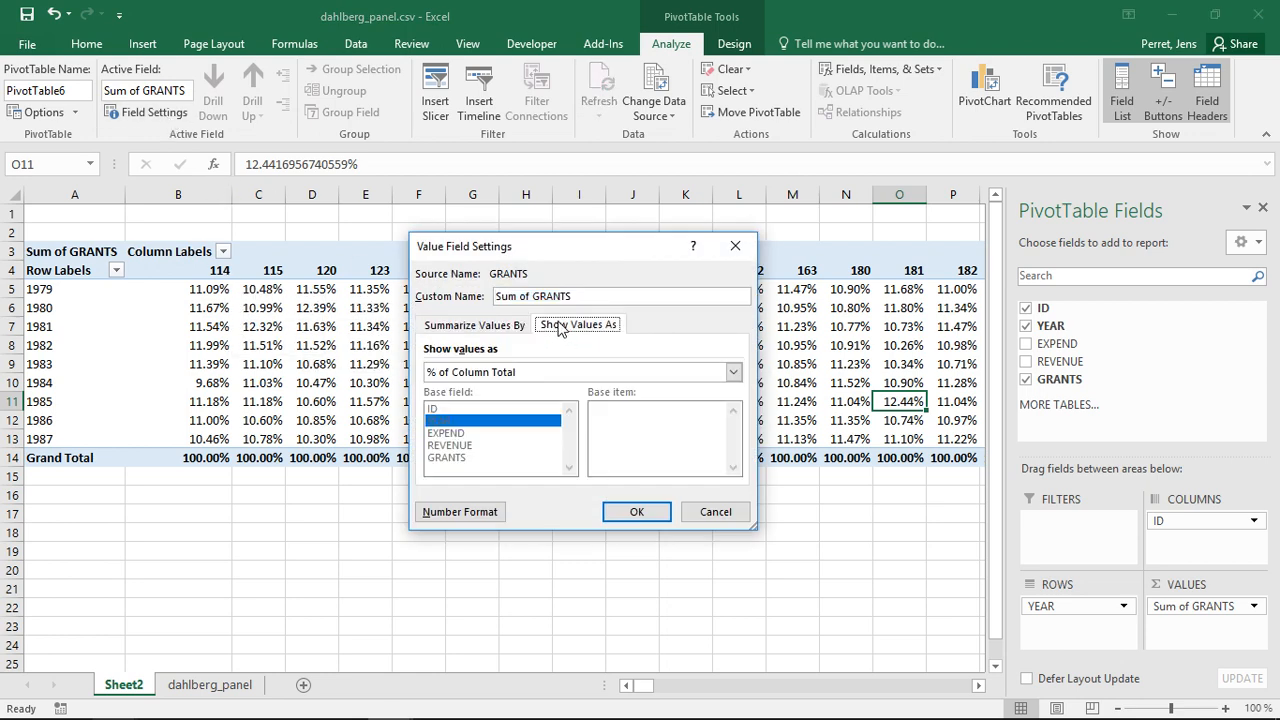
click(503, 372)
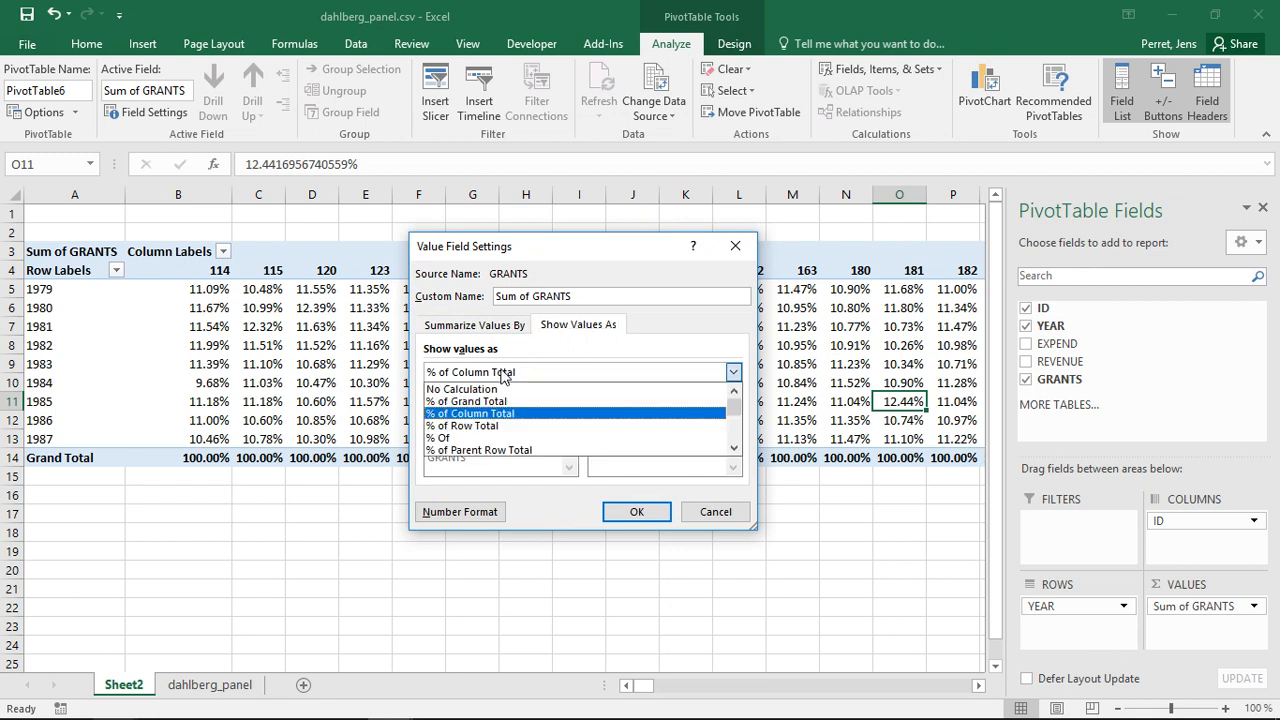
click(500, 430)
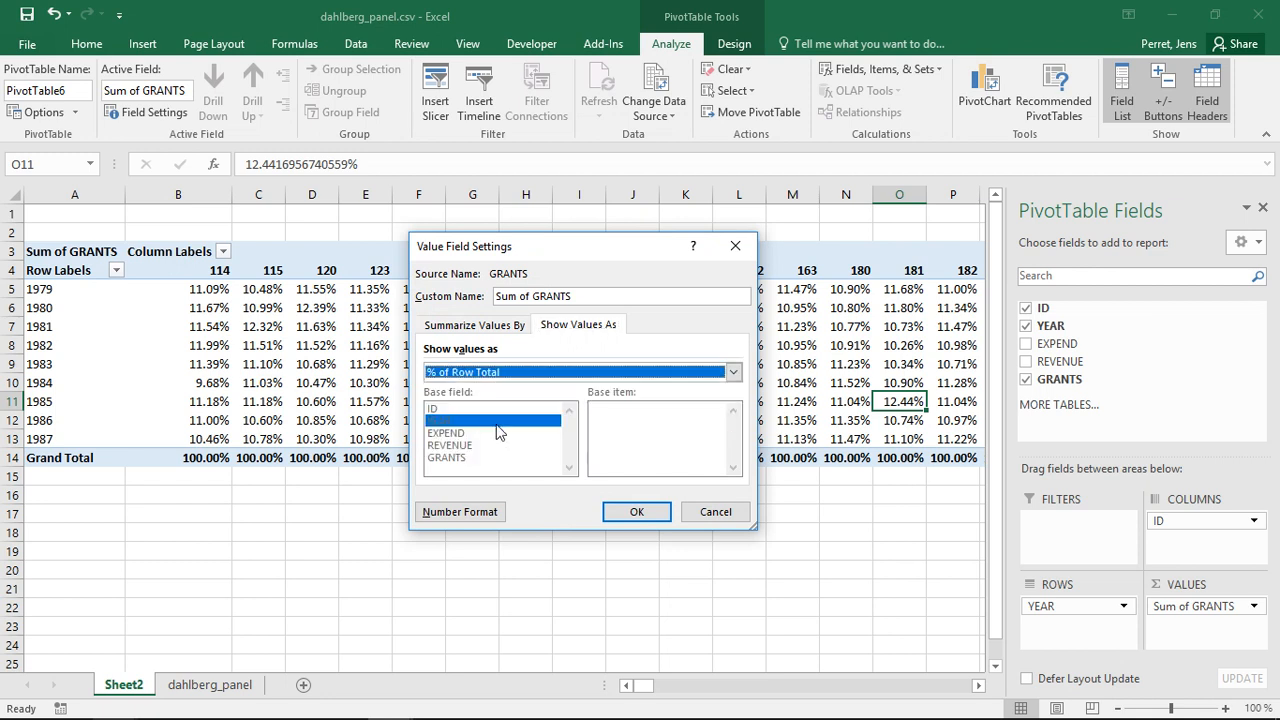
click(628, 516)
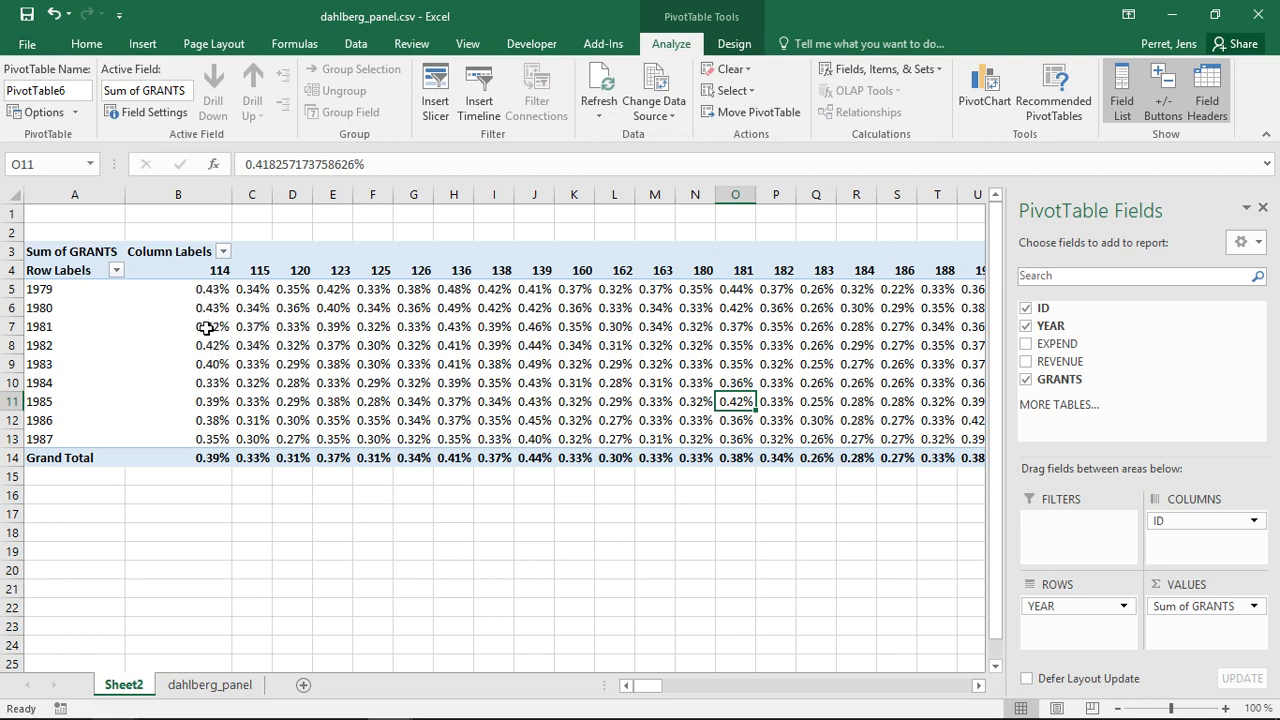
- Examine the row-percentage values across the pivot table cells
mouse_move(213, 422)
mouse_move(208, 330)
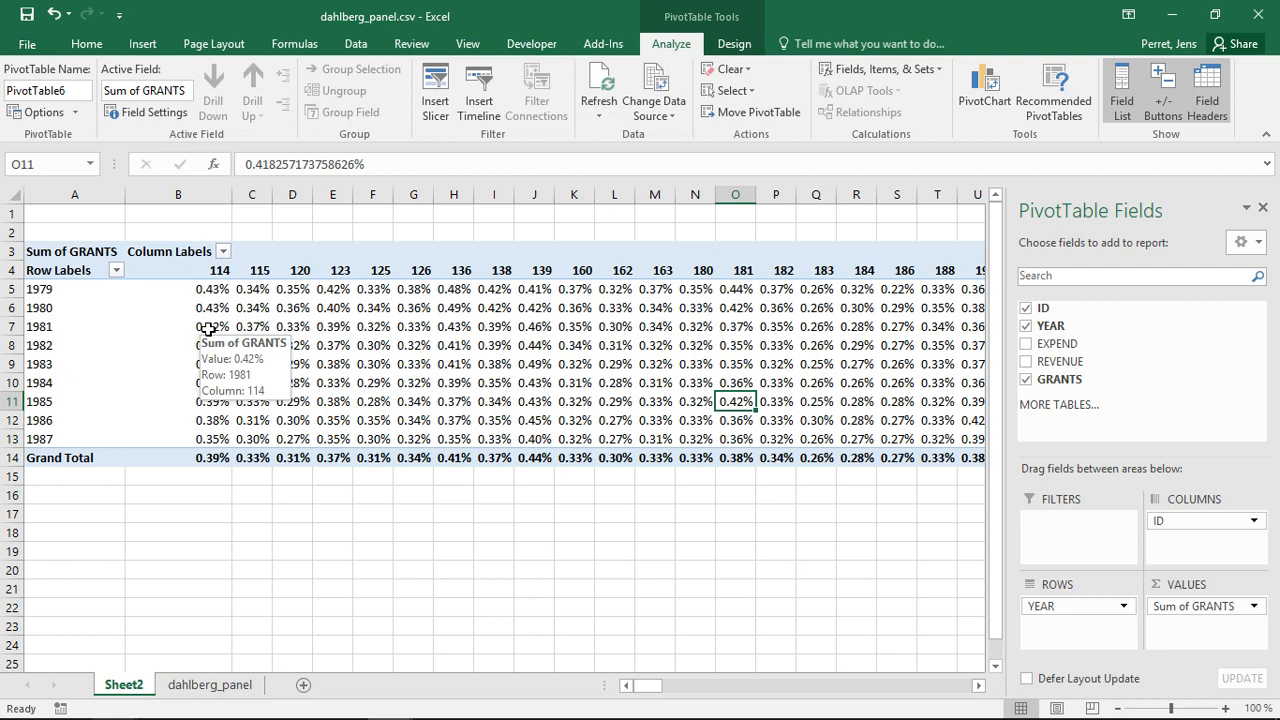
mouse_move(208, 397)
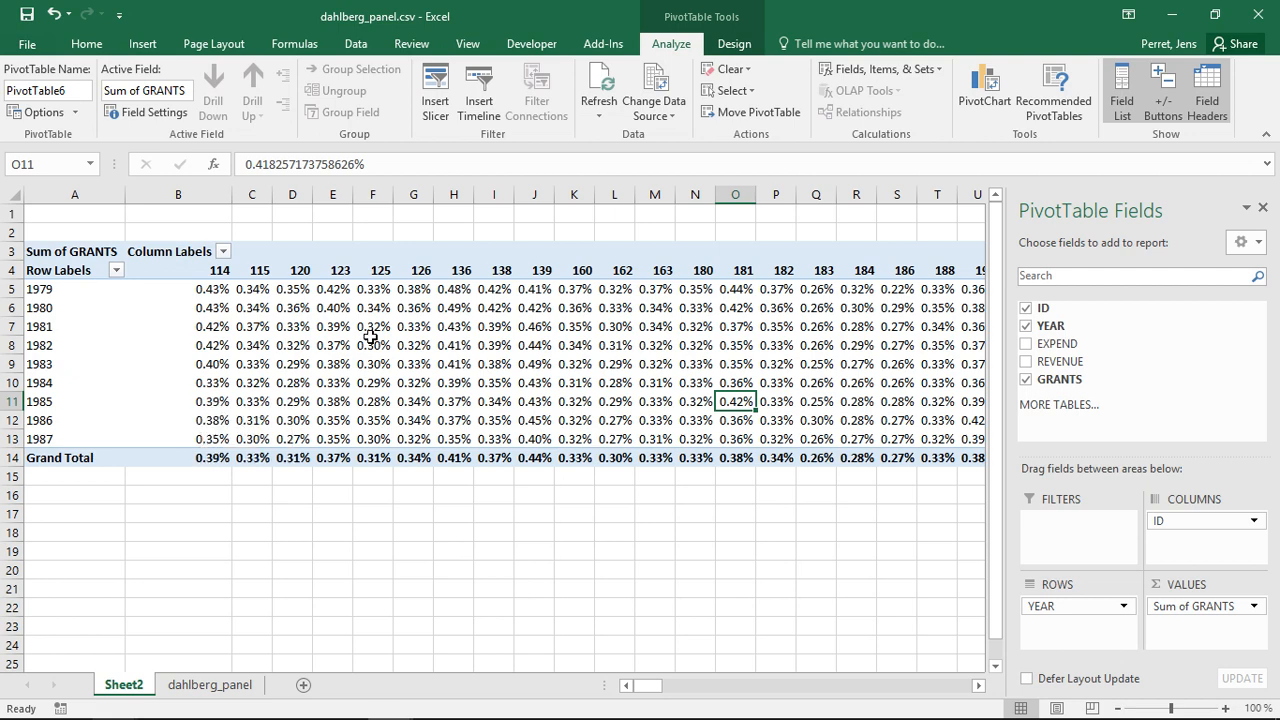
mouse_move(370, 335)
mouse_move(610, 410)
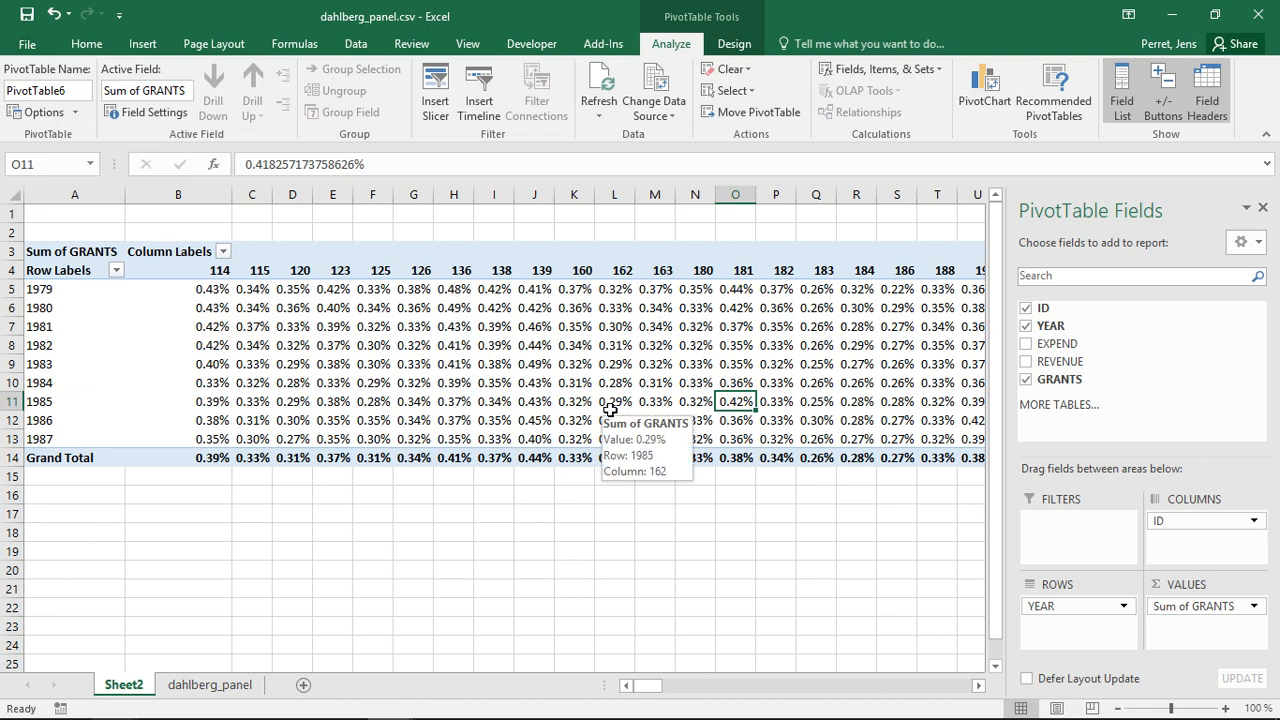
mouse_move(403, 366)
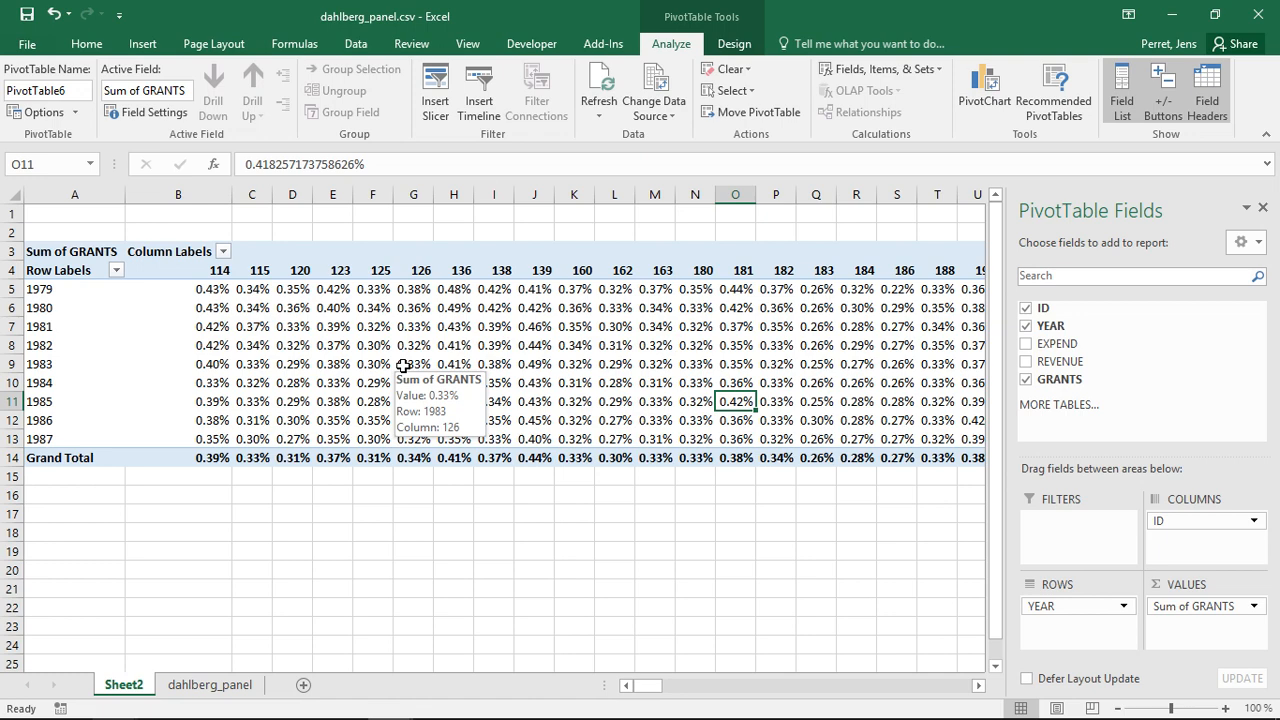